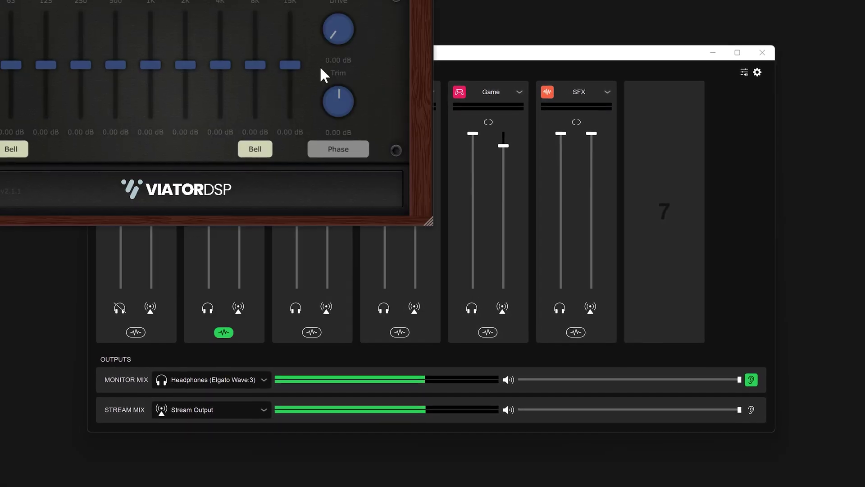
Boost the low-frequency bands and add ReaEQ to the mic channel's effects
{"action": "mouse_move", "coordinate": [424, 228]}
{"action": "left_mouse_down"}
{"action": "mouse_move", "coordinate": [424, 219]}
{"action": "mouse_move", "coordinate": [392, 222]}
{"action": "left_mouse_up"}
{"action": "left_click_drag", "start_coordinate": [359, 228], "coordinate": [358, 224]}
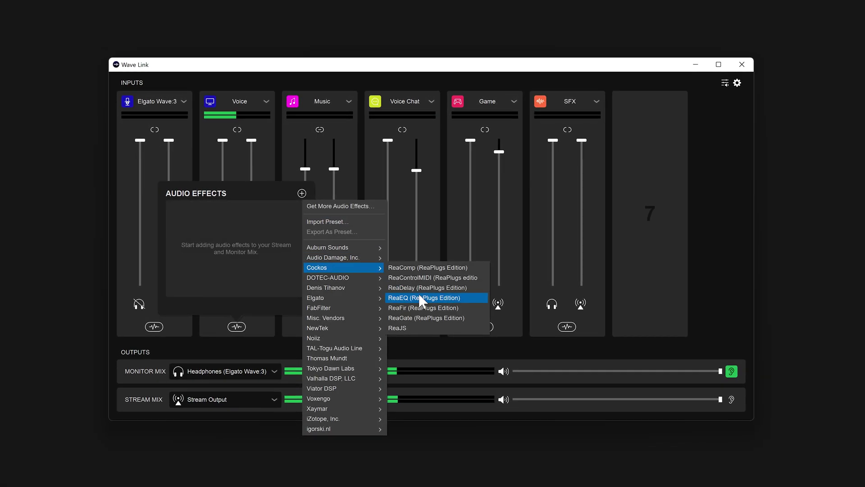
{"action": "left_click", "coordinate": [419, 295]}
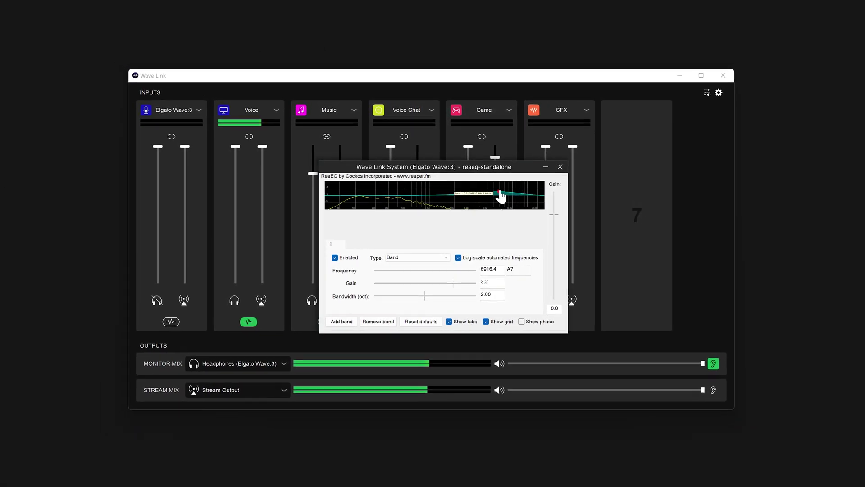
Nudge the ReaEQ band's frequency and gain, then bypass and re-enable it to compare
{"action": "left_click_drag", "start_coordinate": [501, 196], "coordinate": [499, 198]}
{"action": "left_click", "coordinate": [342, 258]}
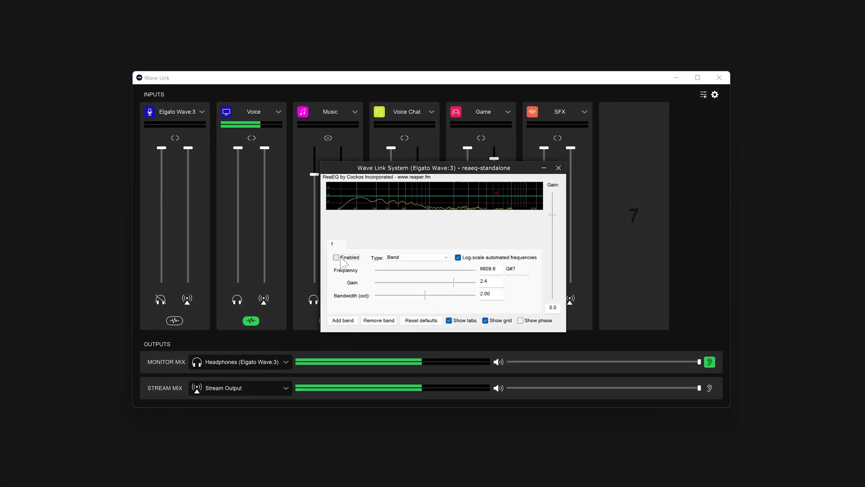
{"action": "left_click", "coordinate": [338, 257]}
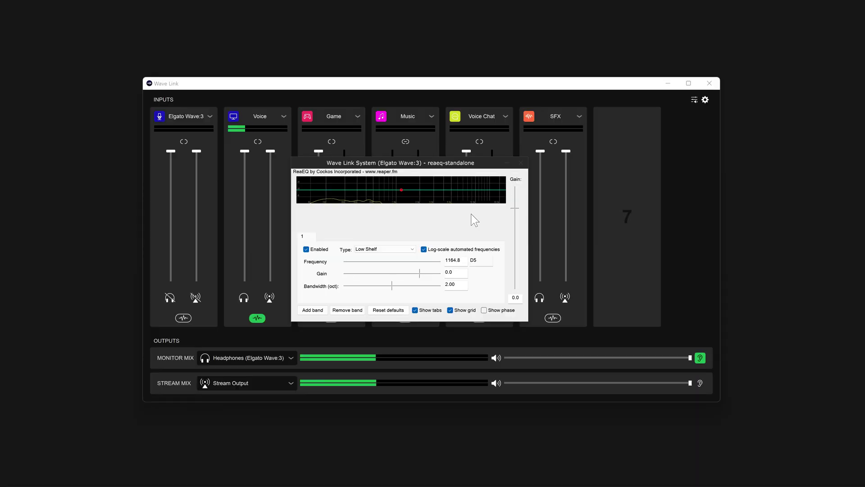
Try the ReaEQ band as a High Pass filter, then as a Low Pass filter
{"action": "left_click", "coordinate": [401, 249]}
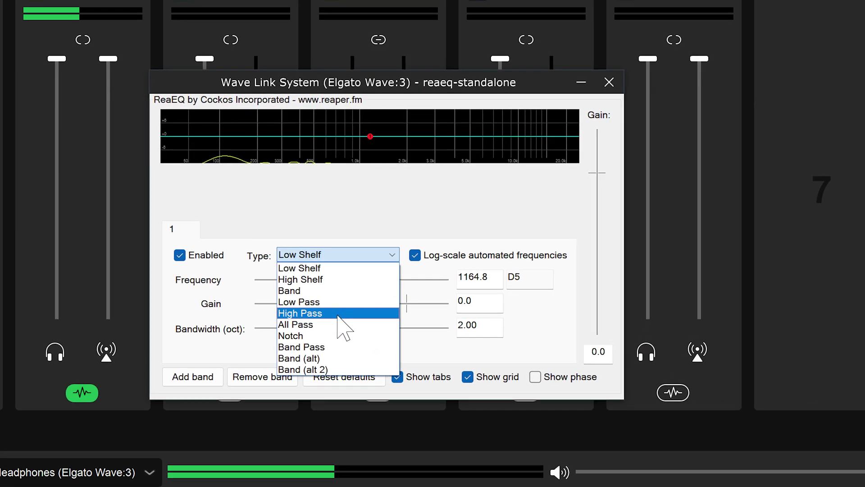
{"action": "left_click", "coordinate": [338, 315]}
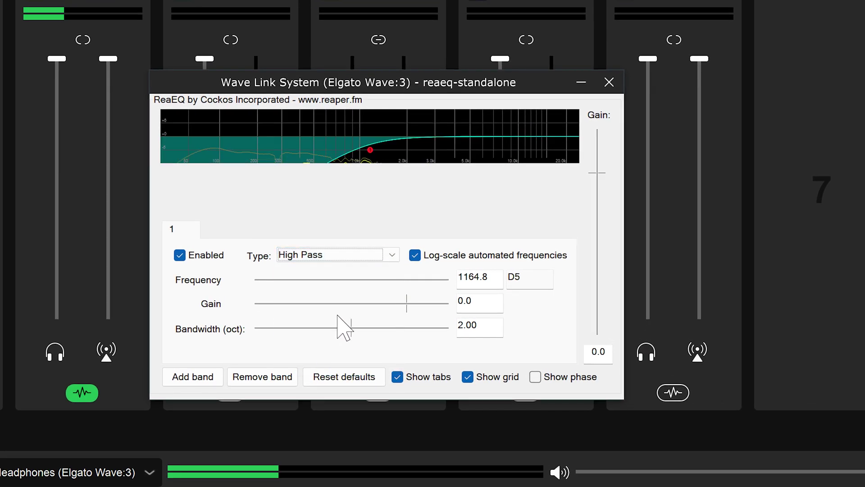
{"action": "left_click", "coordinate": [375, 257]}
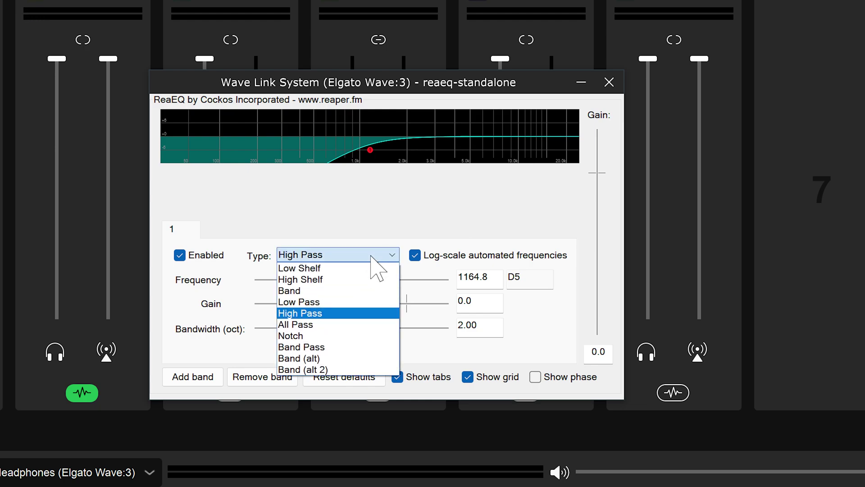
{"action": "left_click", "coordinate": [350, 302]}
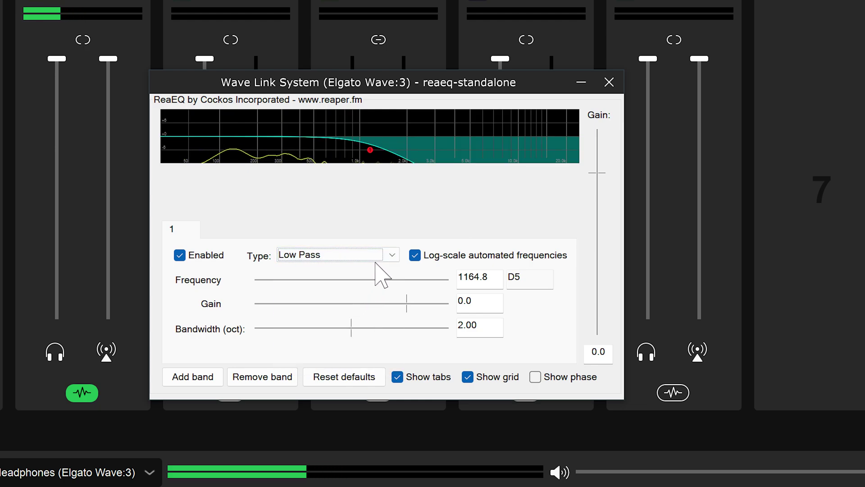
Return the band to High Pass, sweep its cutoff, then settle on Low Pass near 451 Hz
{"action": "left_click", "coordinate": [380, 257]}
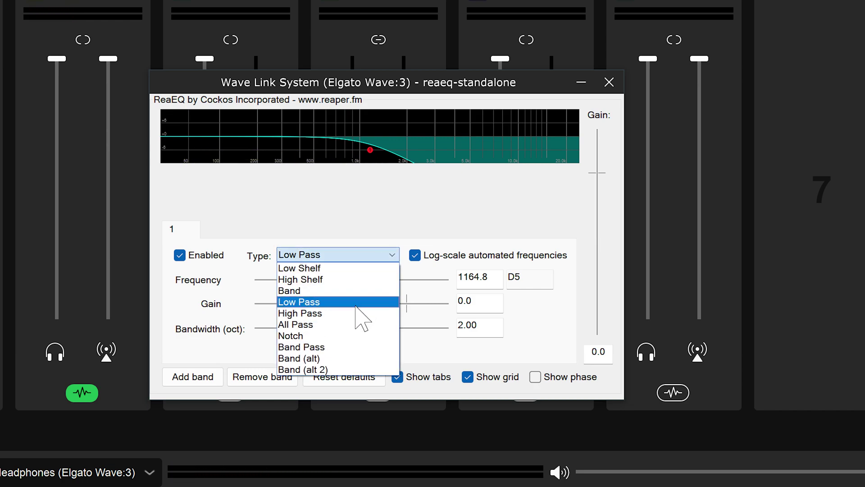
{"action": "left_click", "coordinate": [359, 314]}
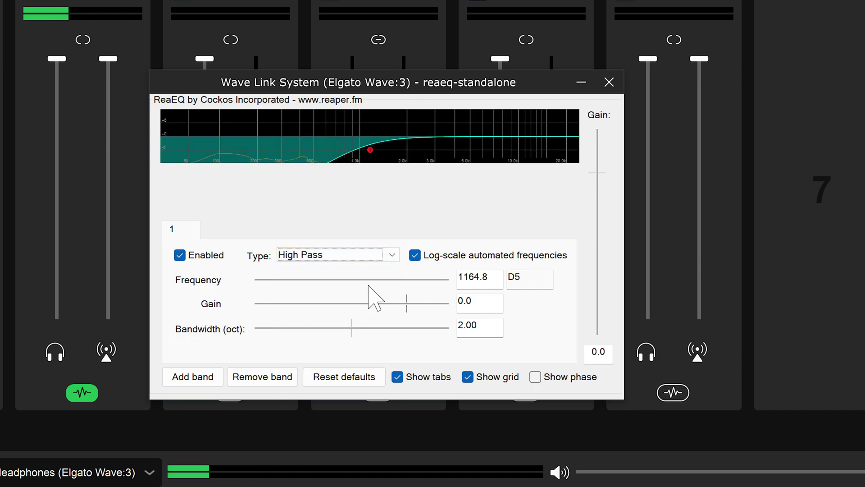
{"action": "mouse_move", "coordinate": [370, 152]}
{"action": "left_mouse_down"}
{"action": "mouse_move", "coordinate": [284, 151]}
{"action": "mouse_move", "coordinate": [437, 155]}
{"action": "mouse_move", "coordinate": [362, 156]}
{"action": "mouse_move", "coordinate": [329, 201]}
{"action": "left_mouse_up"}
{"action": "left_click", "coordinate": [386, 254]}
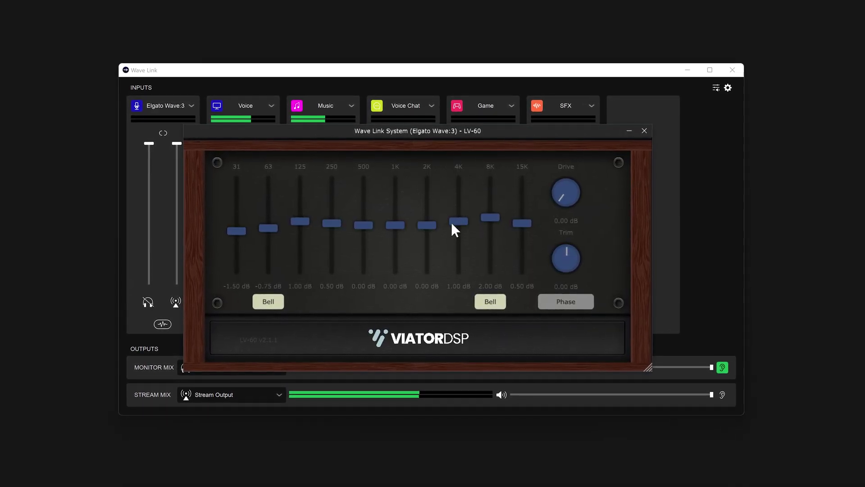
Lower the LV-60's 1K slider to -0.75 dB and its 31 Hz slider to -2.25 dB
{"action": "left_click_drag", "start_coordinate": [395, 225], "coordinate": [364, 228]}
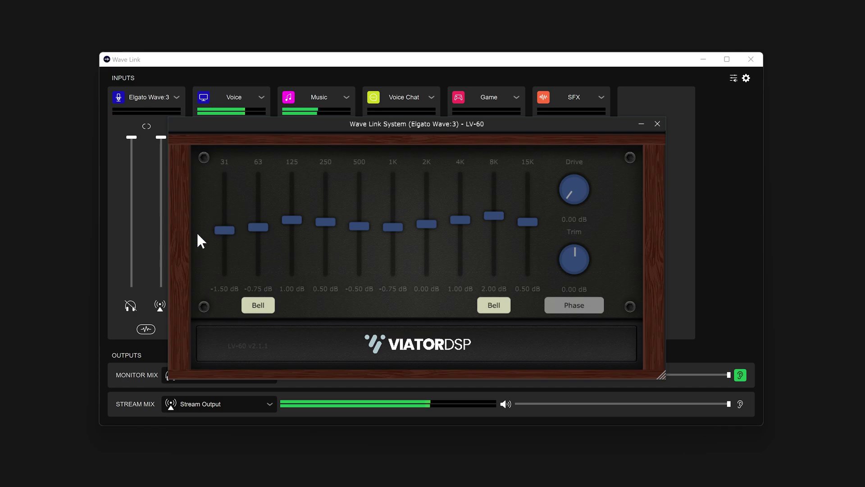
{"action": "left_click_drag", "start_coordinate": [224, 230], "coordinate": [224, 233]}
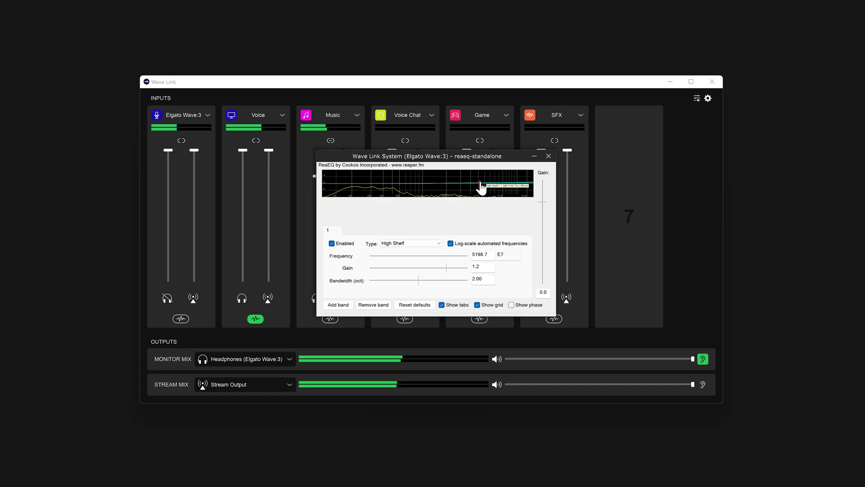
Raise the ReaEQ shelf gain, switch Type to Band, and place the bell near 6567 Hz, 5.4 dB
{"action": "left_click_drag", "start_coordinate": [481, 184], "coordinate": [472, 169]}
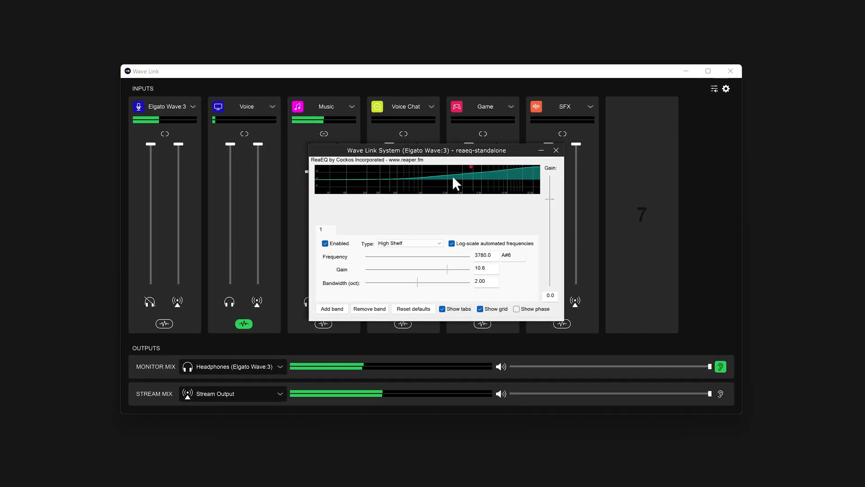
{"action": "left_click", "coordinate": [409, 243]}
{"action": "left_click", "coordinate": [405, 263]}
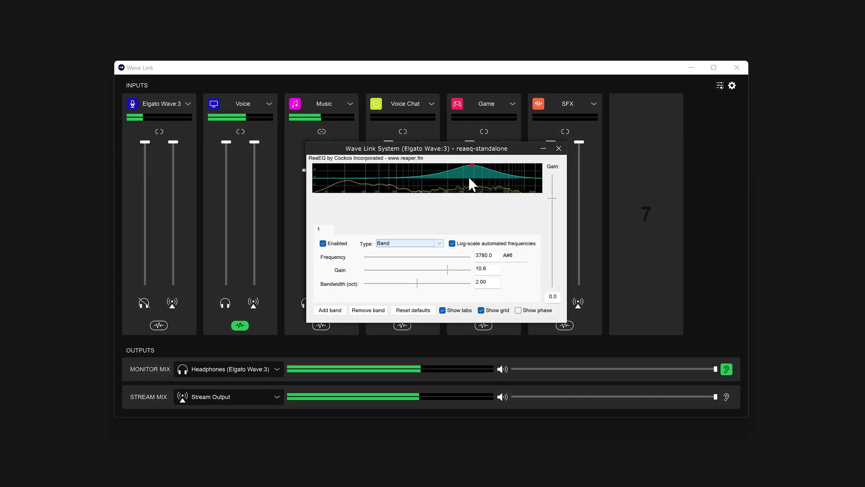
{"action": "left_click_drag", "start_coordinate": [473, 163], "coordinate": [504, 175]}
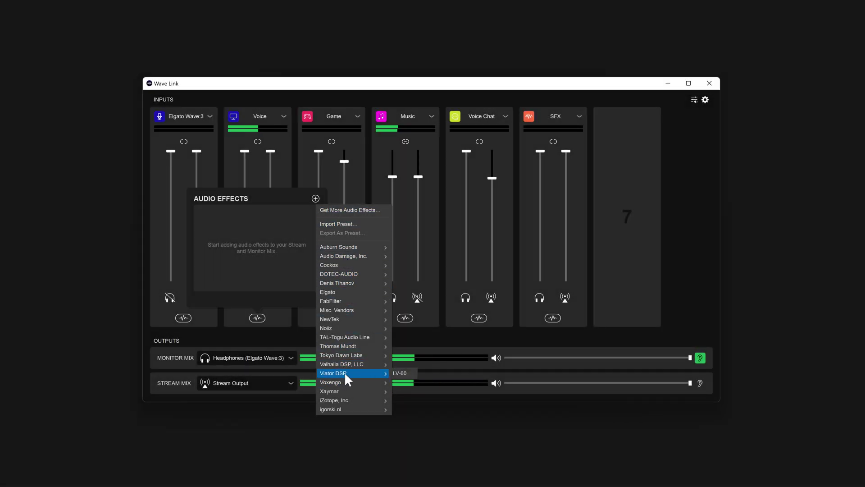
Add the Viator DSP LV-60 equalizer, centre its window, and boost its 250 Hz band
{"action": "left_click", "coordinate": [395, 368]}
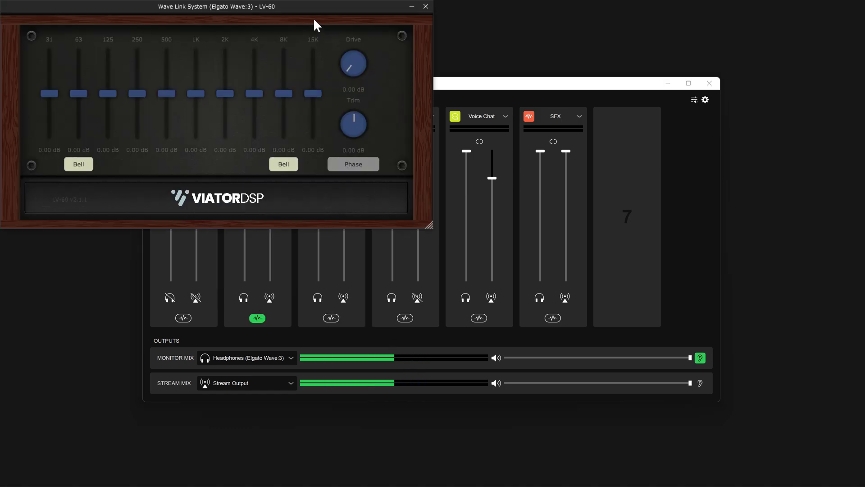
{"action": "left_click_drag", "start_coordinate": [314, 13], "coordinate": [603, 174]}
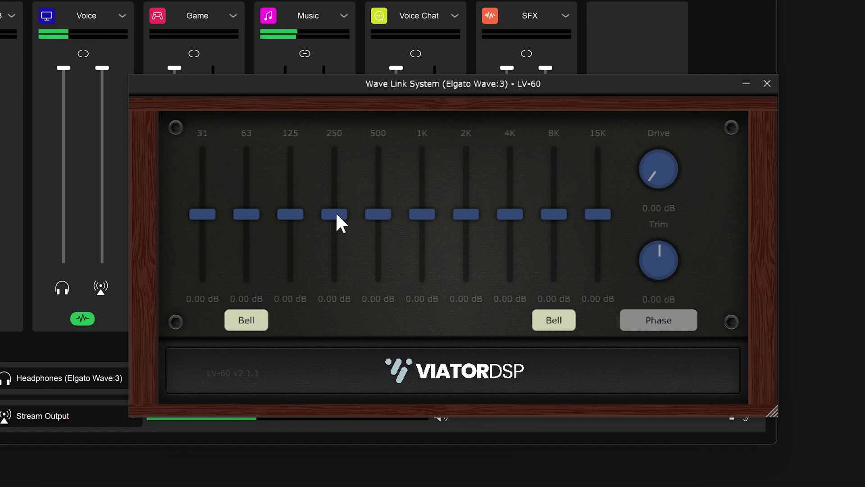
{"action": "left_click_drag", "start_coordinate": [337, 215], "coordinate": [343, 193]}
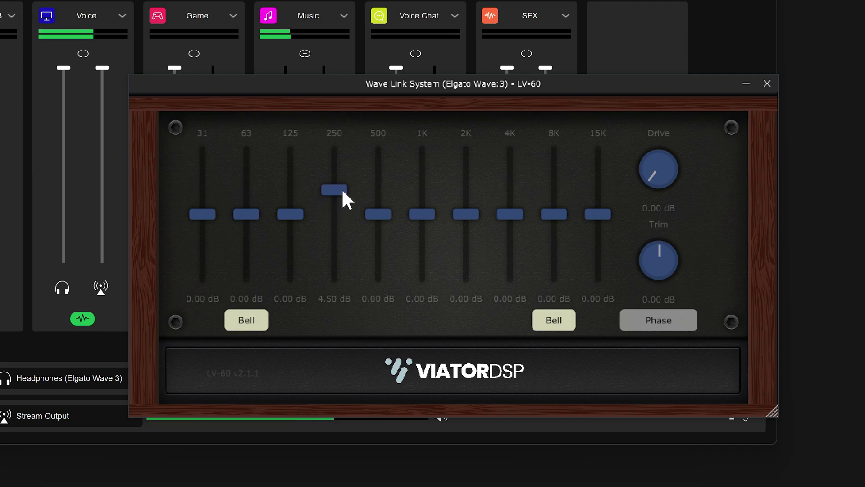
Adjust the 125 Hz slider, then reset both the 250 Hz and 125 Hz bands to 0 dB
{"action": "mouse_move", "coordinate": [291, 214]}
{"action": "left_mouse_down"}
{"action": "mouse_move", "coordinate": [299, 198]}
{"action": "mouse_move", "coordinate": [336, 220]}
{"action": "mouse_move", "coordinate": [322, 232]}
{"action": "mouse_move", "coordinate": [292, 233]}
{"action": "left_mouse_up"}
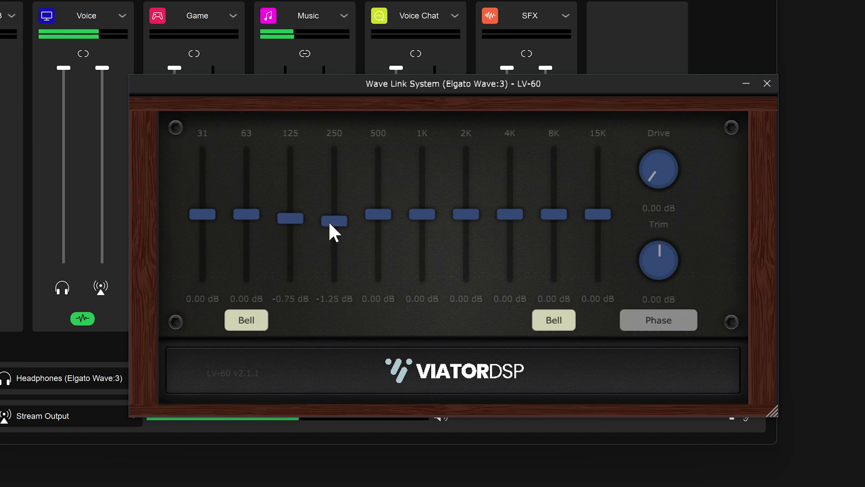
{"action": "double_click", "coordinate": [331, 219]}
{"action": "double_click", "coordinate": [288, 216]}
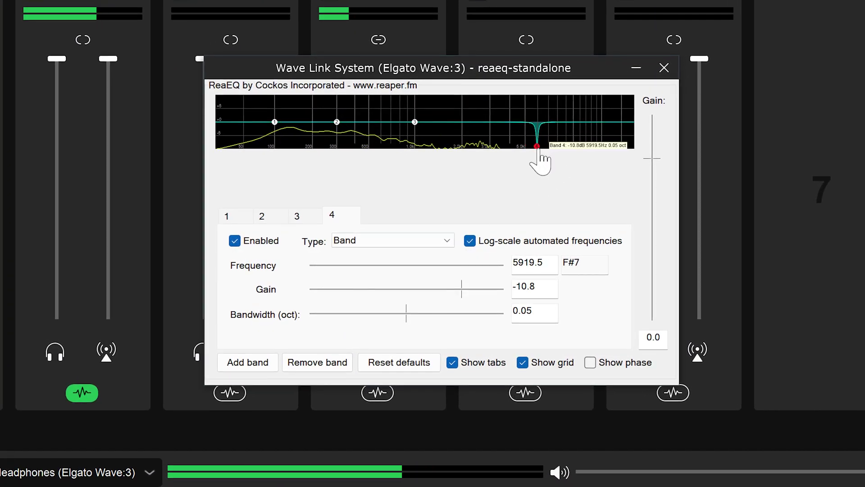
Sweep the notch to about 1.5 kHz, check band 2's settings, and add a fourth band
{"action": "mouse_move", "coordinate": [540, 153]}
{"action": "left_mouse_down"}
{"action": "mouse_move", "coordinate": [562, 161]}
{"action": "mouse_move", "coordinate": [592, 154]}
{"action": "mouse_move", "coordinate": [441, 160]}
{"action": "mouse_move", "coordinate": [547, 157]}
{"action": "left_mouse_up"}
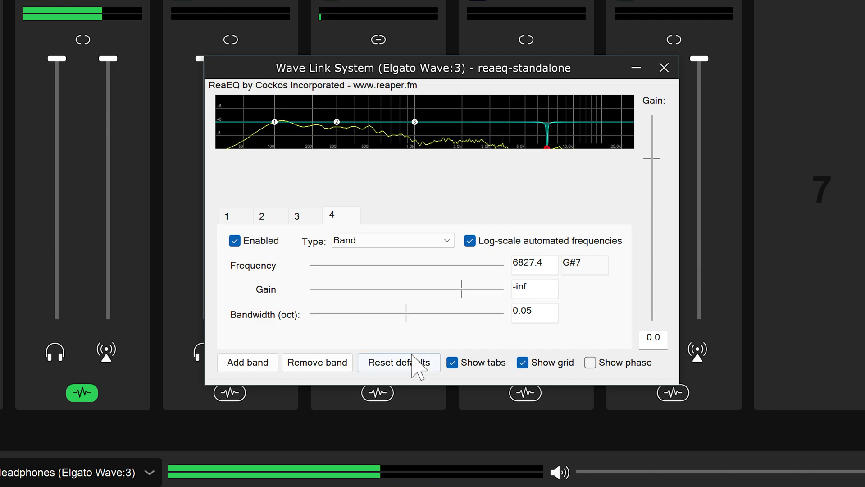
{"action": "left_click", "coordinate": [263, 216]}
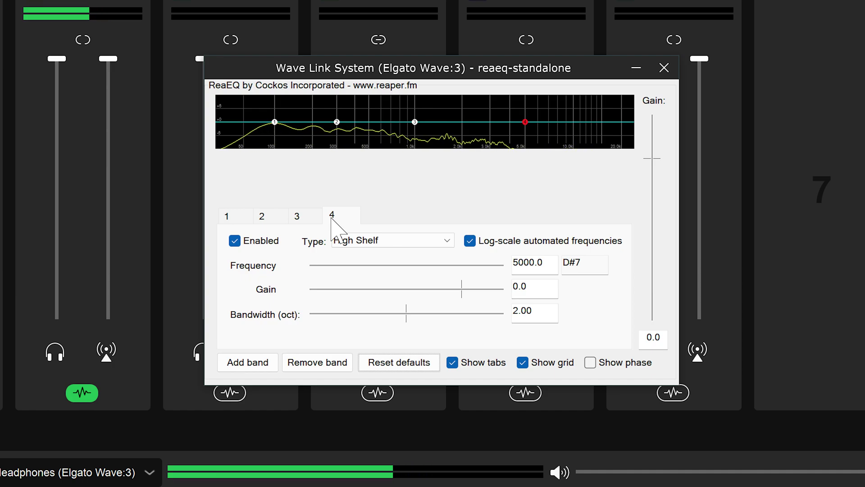
{"action": "left_click", "coordinate": [232, 369]}
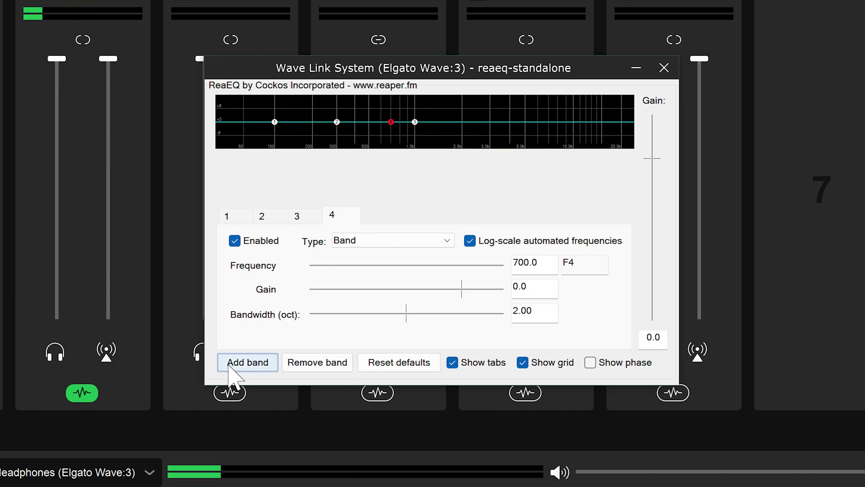
Move band 4 up to about 9.2 kHz and raise its gain to 2 dB
{"action": "left_click_drag", "start_coordinate": [434, 124], "coordinate": [561, 124]}
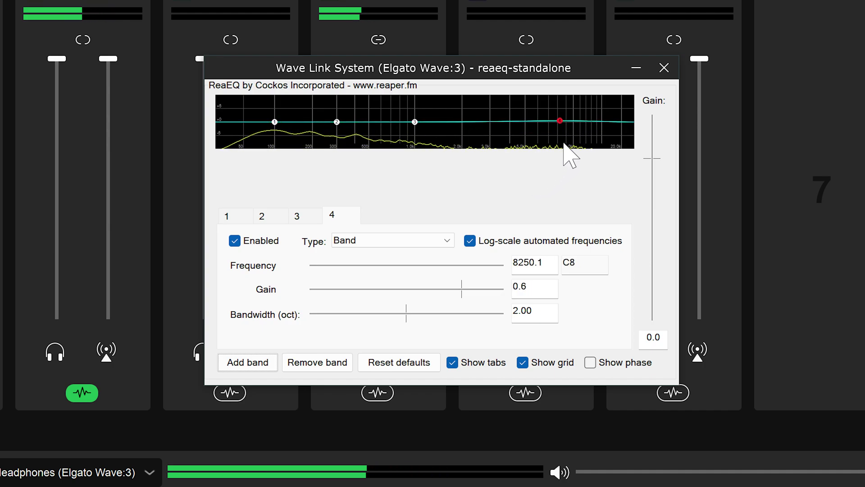
{"action": "left_click_drag", "start_coordinate": [561, 124], "coordinate": [565, 125]}
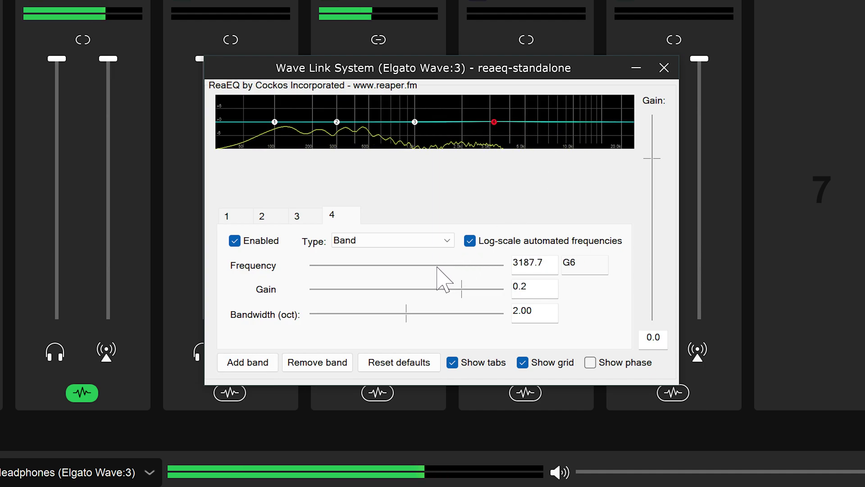
{"action": "left_click_drag", "start_coordinate": [439, 267], "coordinate": [470, 268]}
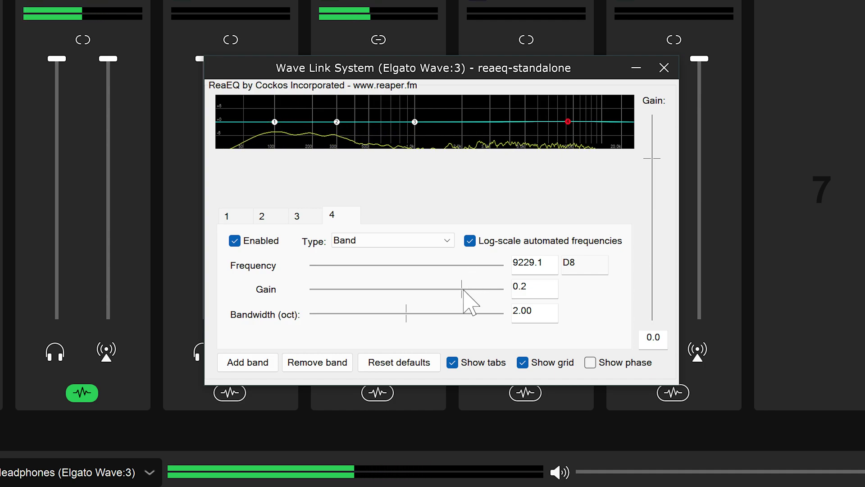
{"action": "left_click_drag", "start_coordinate": [463, 297], "coordinate": [471, 301]}
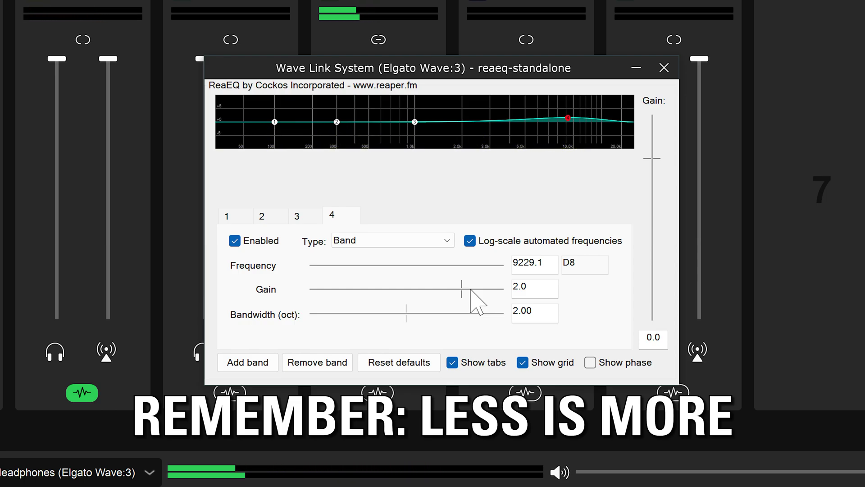
Make ReaEQ band 1 a high-pass filter and shift band 2 up to about 397 Hz
{"action": "left_click", "coordinate": [381, 300]}
{"action": "left_click", "coordinate": [349, 123]}
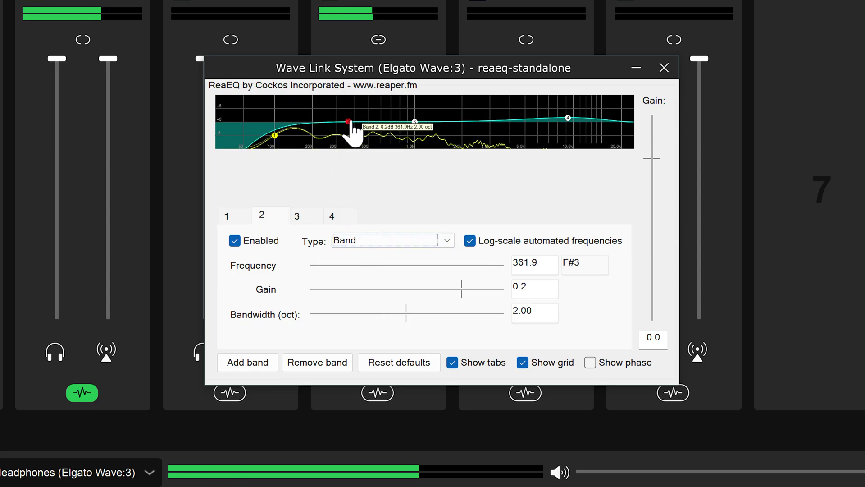
{"action": "left_click_drag", "start_coordinate": [350, 123], "coordinate": [355, 121]}
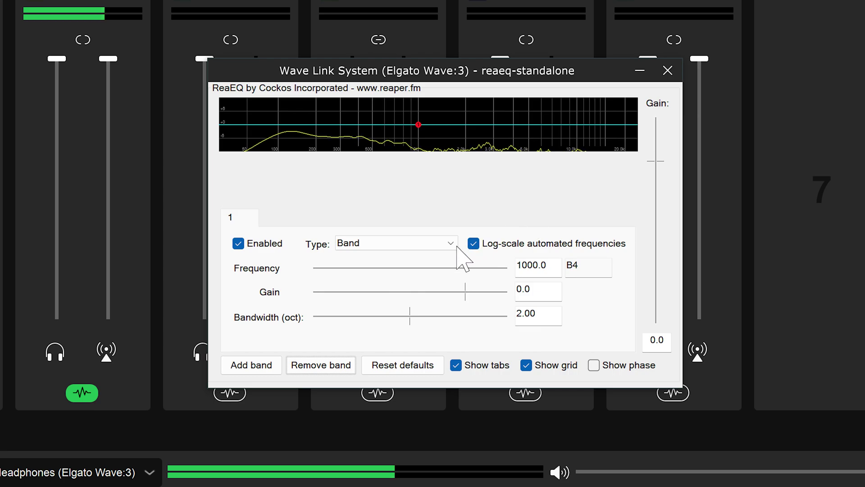
Turn the band into a Low Pass filter with its cutoff pulled down to about 416 Hz
{"action": "left_click", "coordinate": [450, 244]}
{"action": "left_click", "coordinate": [397, 290]}
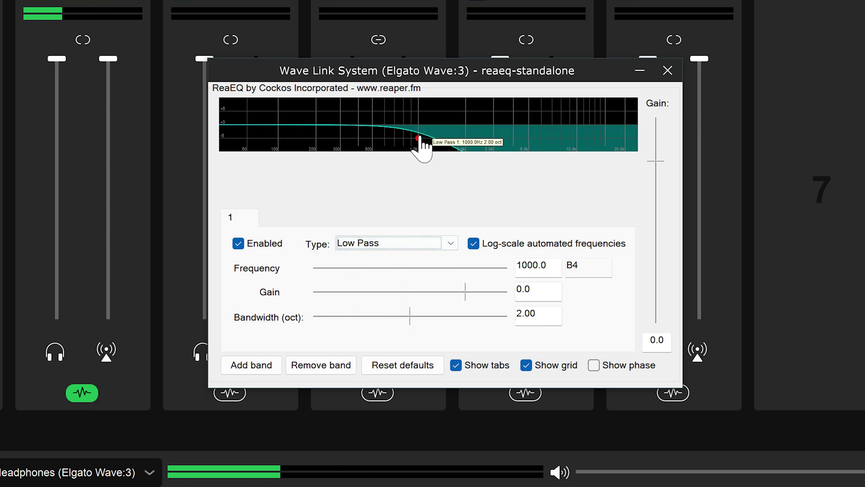
{"action": "left_click_drag", "start_coordinate": [419, 139], "coordinate": [411, 140]}
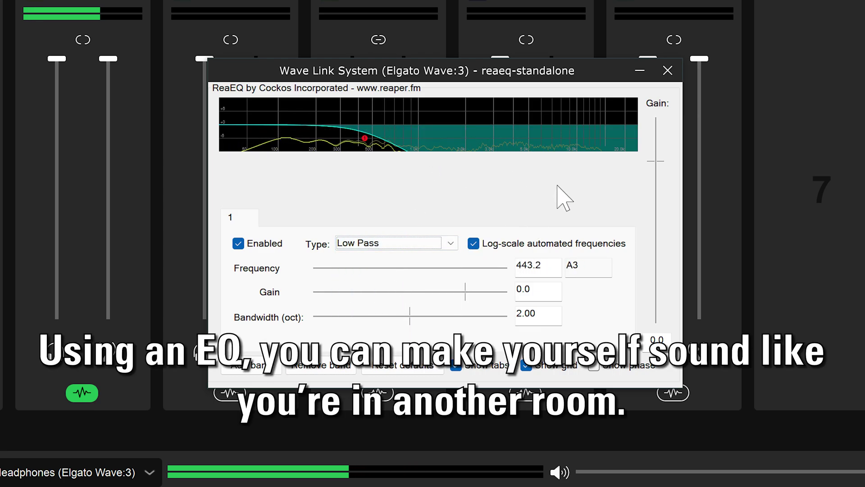
{"action": "left_click_drag", "start_coordinate": [364, 140], "coordinate": [360, 142]}
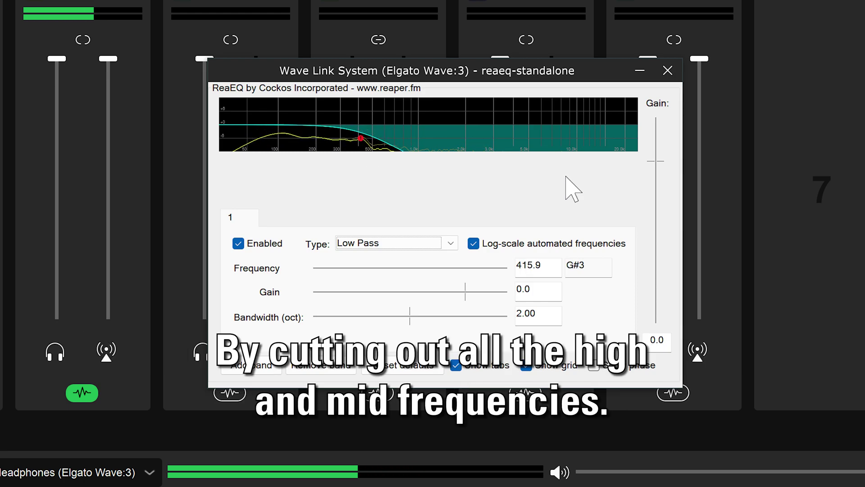
Switch the band to Band Pass with its centre near 875 Hz
{"action": "left_click", "coordinate": [446, 243]}
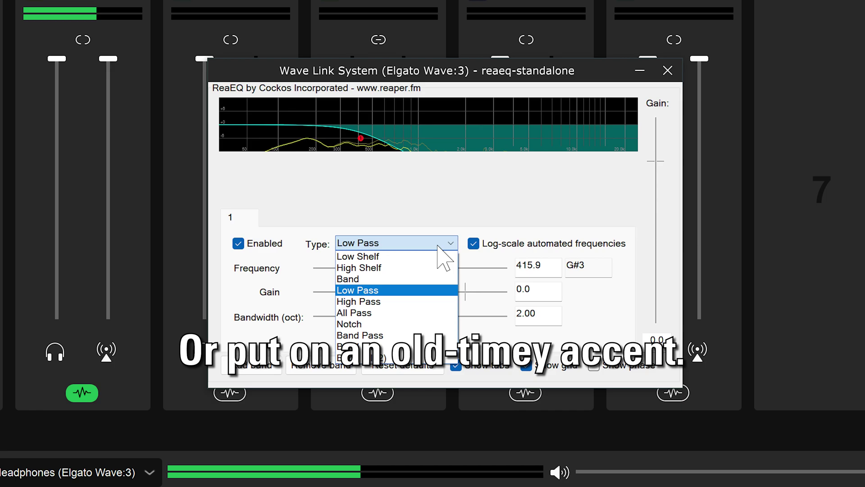
{"action": "left_click", "coordinate": [368, 335]}
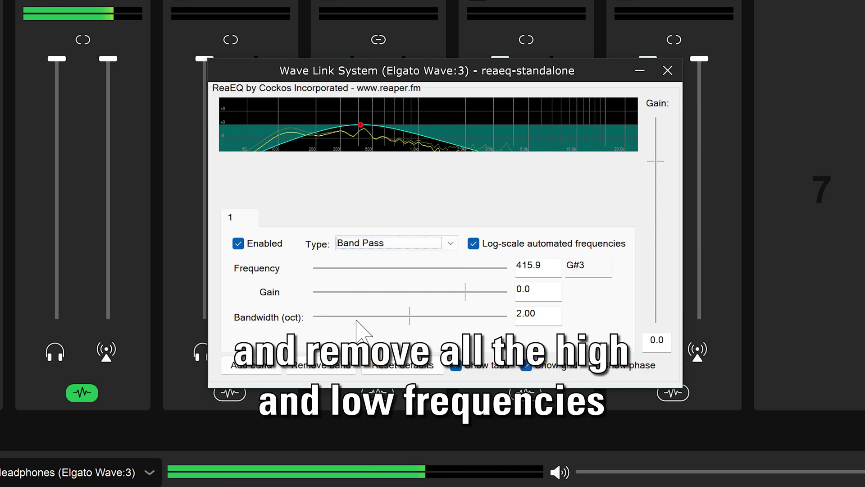
{"action": "scroll", "coordinate": [379, 318], "scroll_direction": "down", "scroll_amount": 5}
{"action": "scroll", "coordinate": [357, 125], "scroll_direction": "down", "scroll_amount": 2}
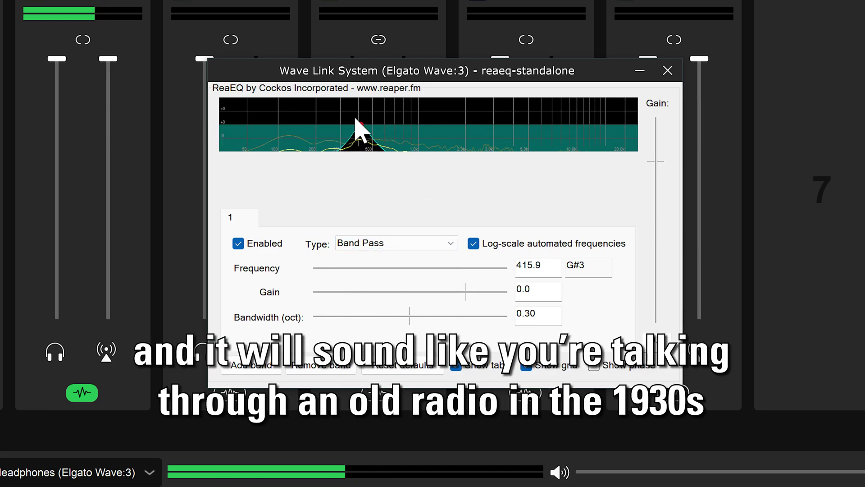
{"action": "left_click_drag", "start_coordinate": [363, 132], "coordinate": [405, 128]}
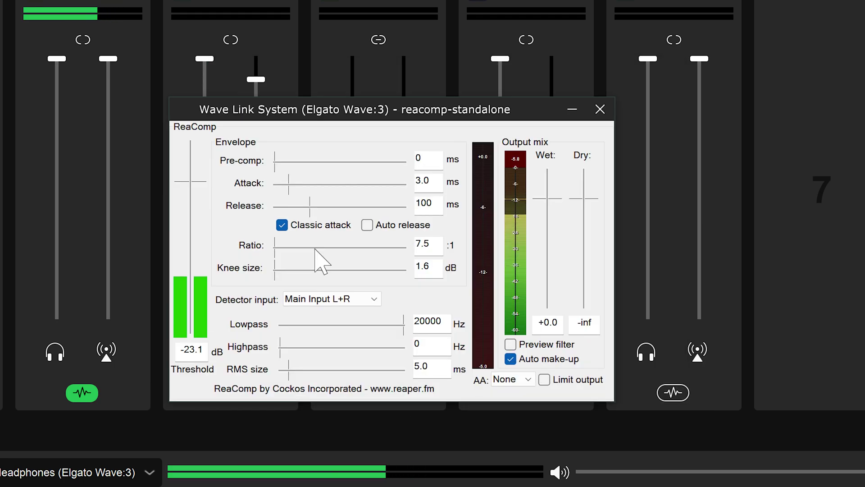
{"action": "scroll", "coordinate": [316, 248], "scroll_direction": "up", "scroll_amount": 2}
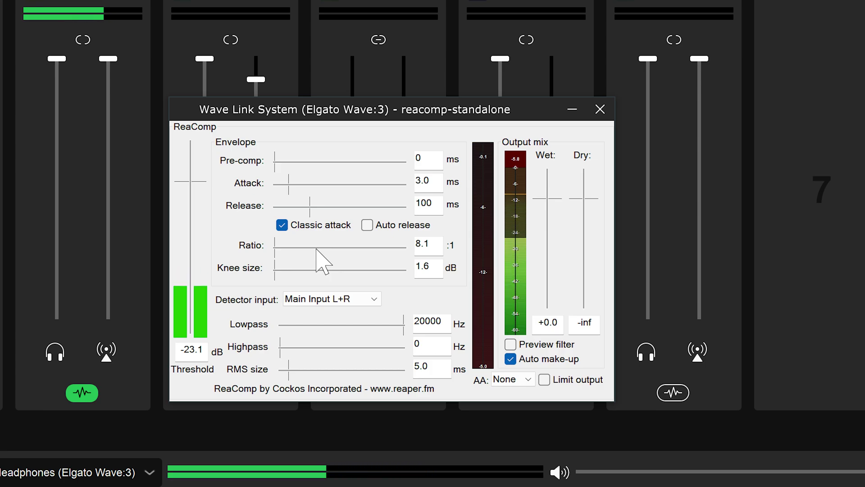
Close the compressor, delete ReaEQ and ReaComp from the mic's Audio Effects list, and close the list
{"action": "left_click", "coordinate": [600, 109]}
{"action": "left_click", "coordinate": [82, 392]}
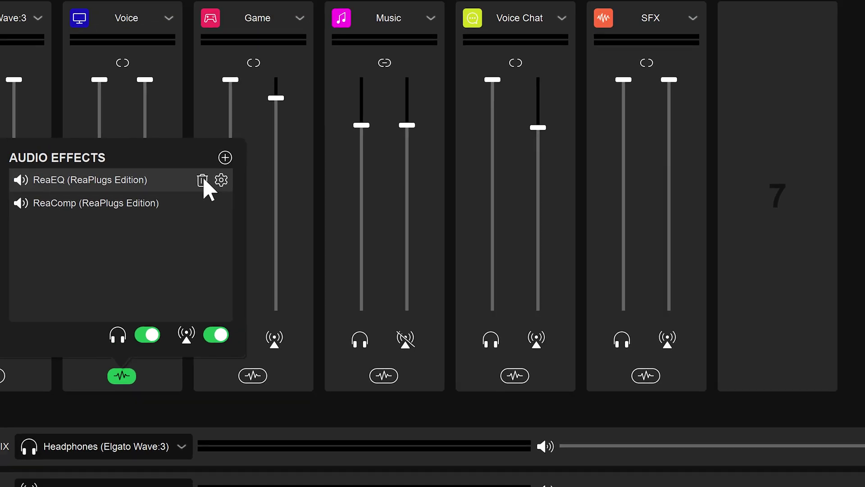
{"action": "left_click", "coordinate": [202, 182]}
{"action": "left_click", "coordinate": [237, 188]}
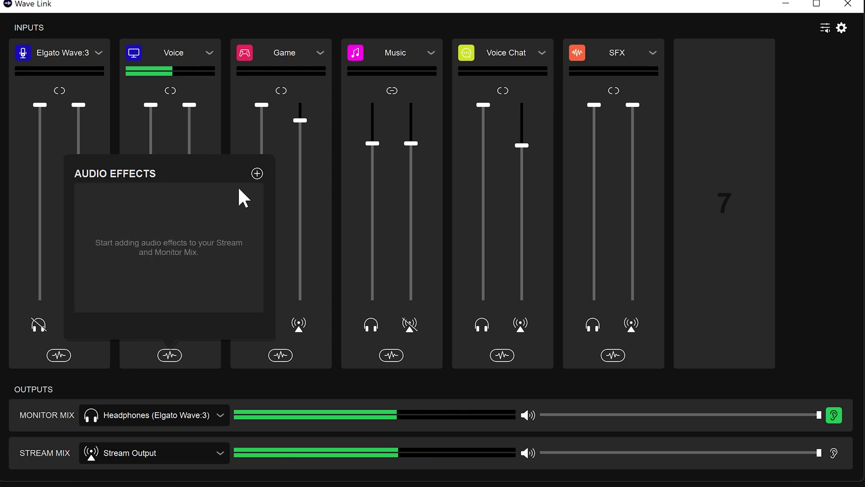
{"action": "left_click", "coordinate": [825, 215]}
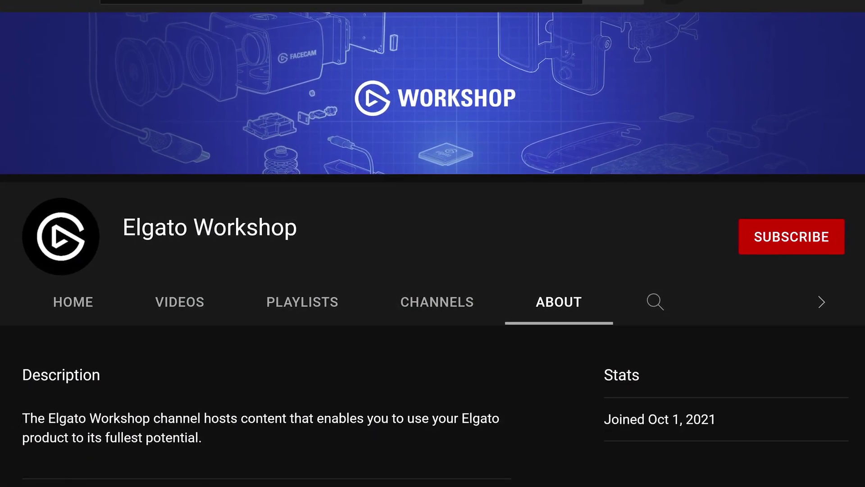
Press the red SUBSCRIBE button on the Elgato Workshop channel page
{"action": "left_click", "coordinate": [767, 246]}
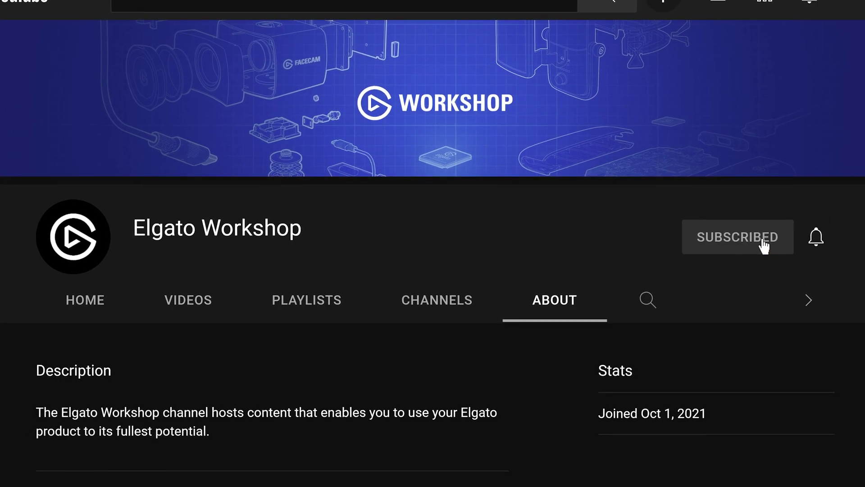